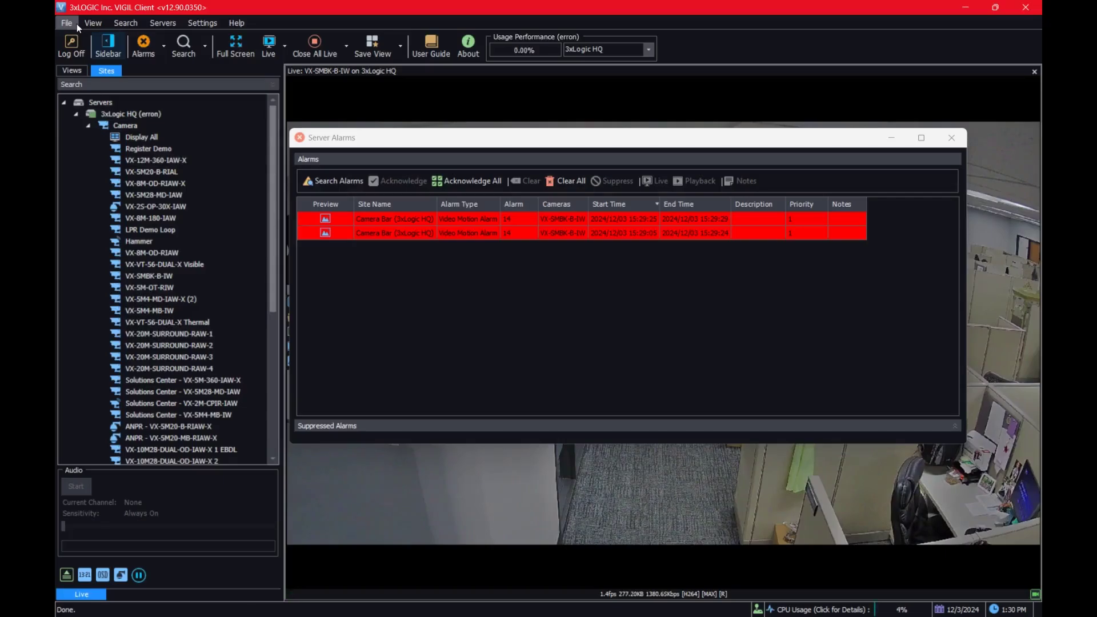
Load the preview image of the 15:29:25 motion alarm, view it enlarged and close it
drag(413, 143, 444, 116)
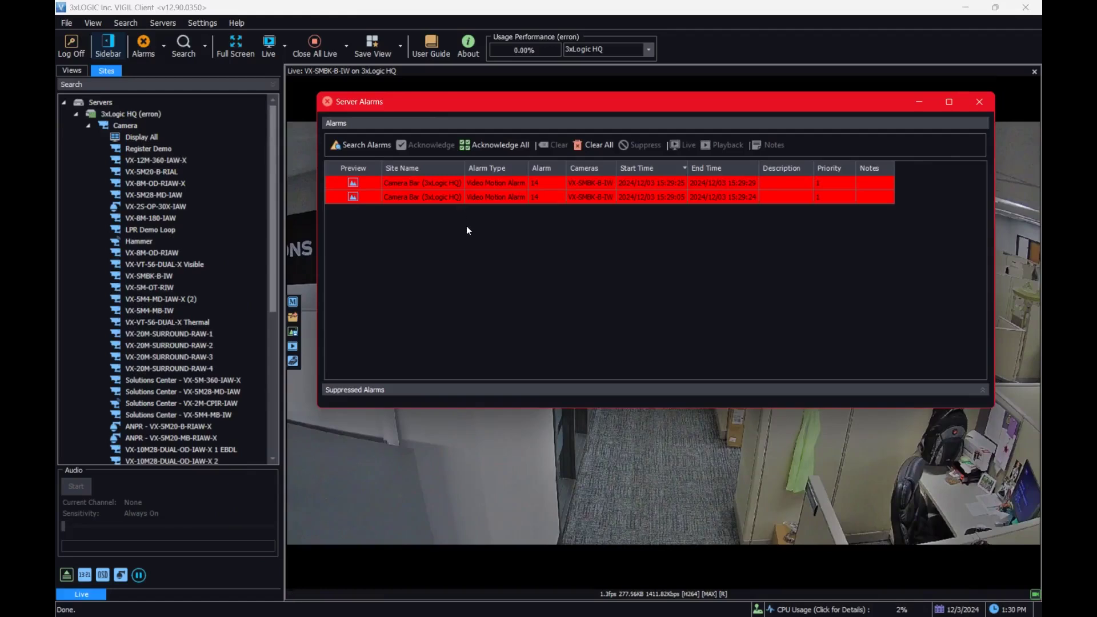
click(354, 184)
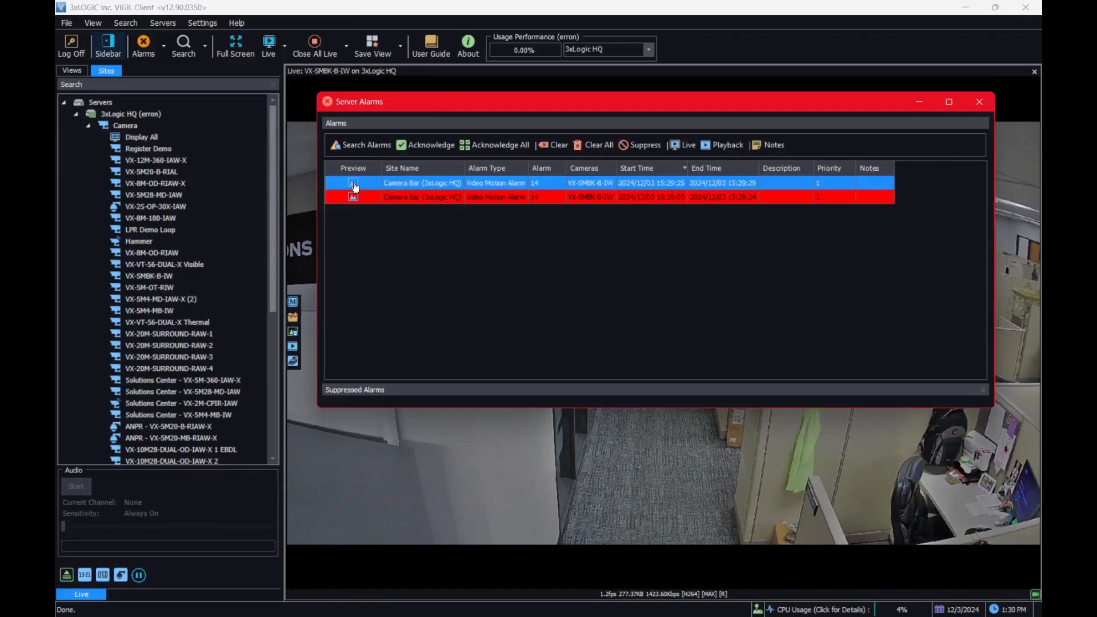
double_click(353, 186)
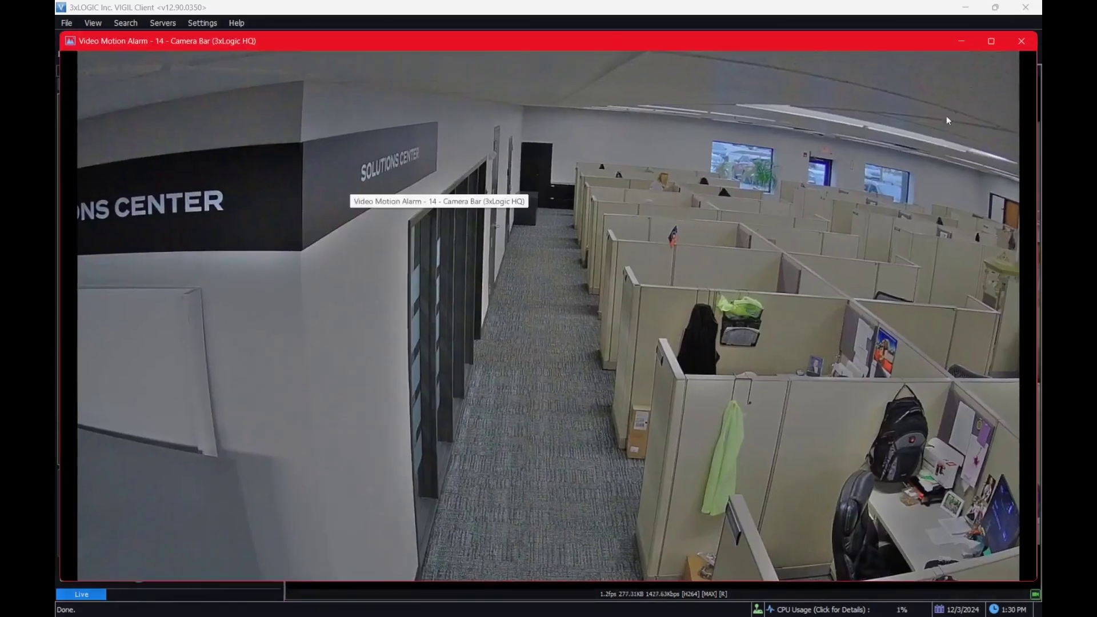
click(1022, 42)
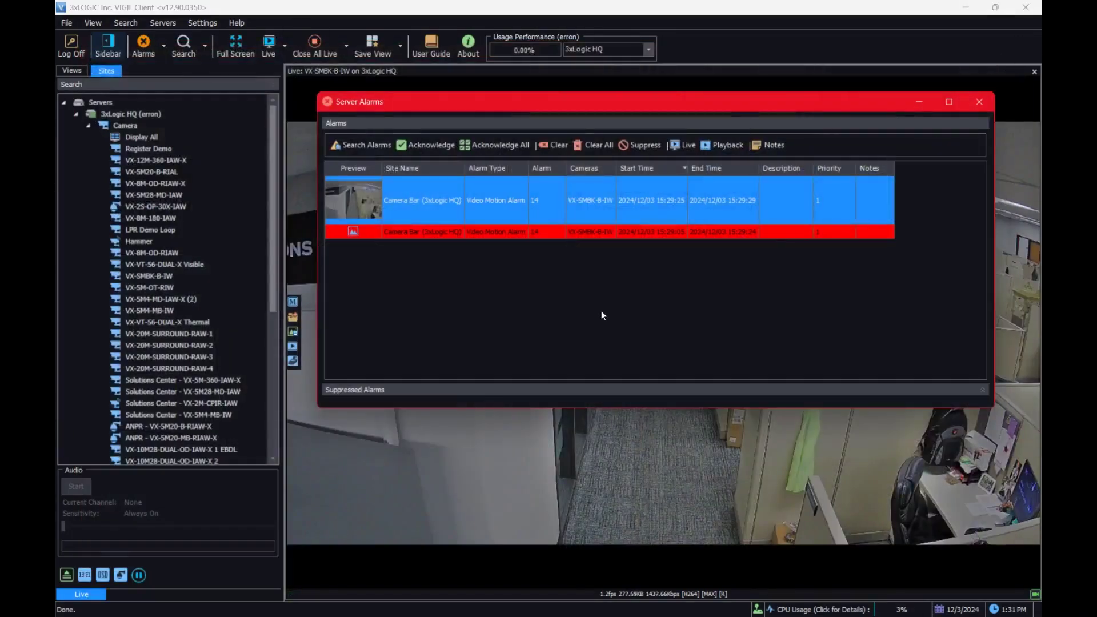
click(506, 268)
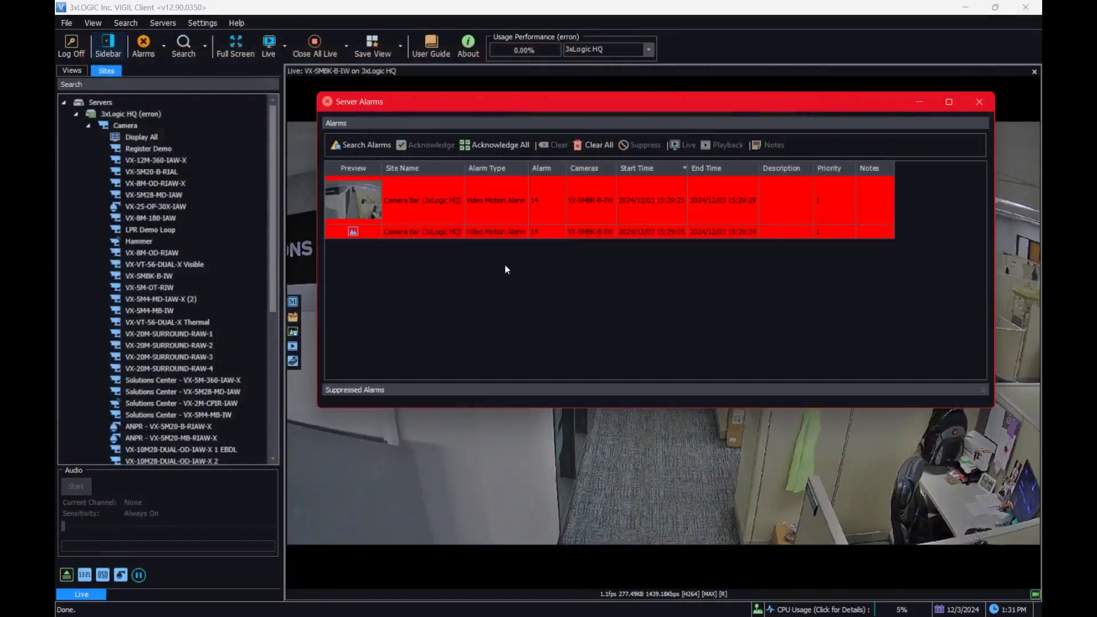
Acknowledge the 15:29:25 alarm individually and acknowledge all remaining alarms in the list
click(448, 219)
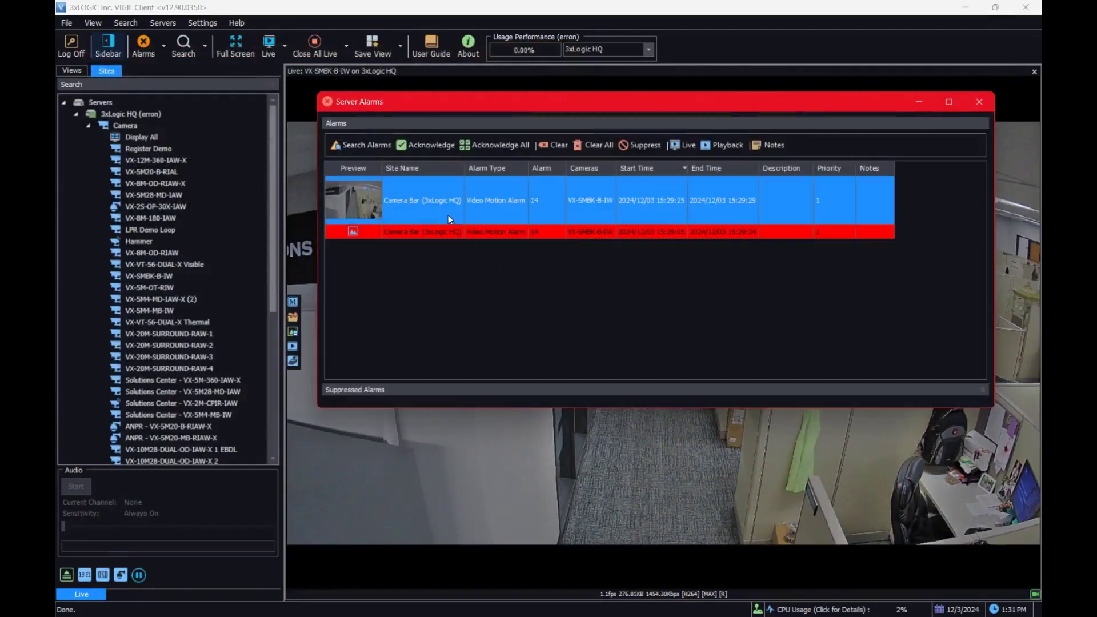
click(430, 145)
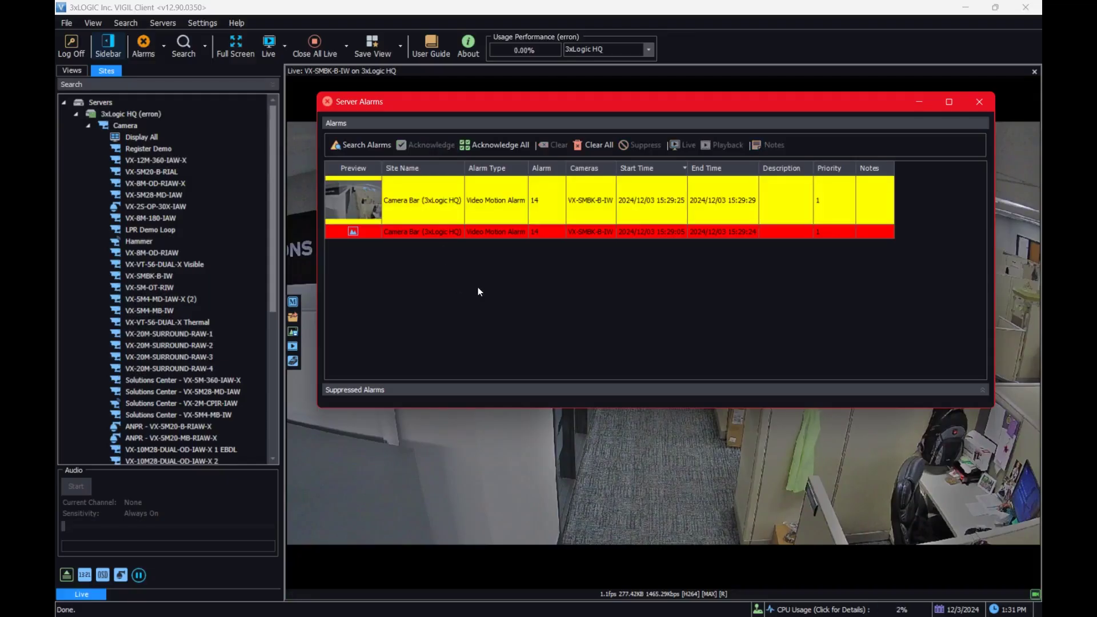
click(489, 144)
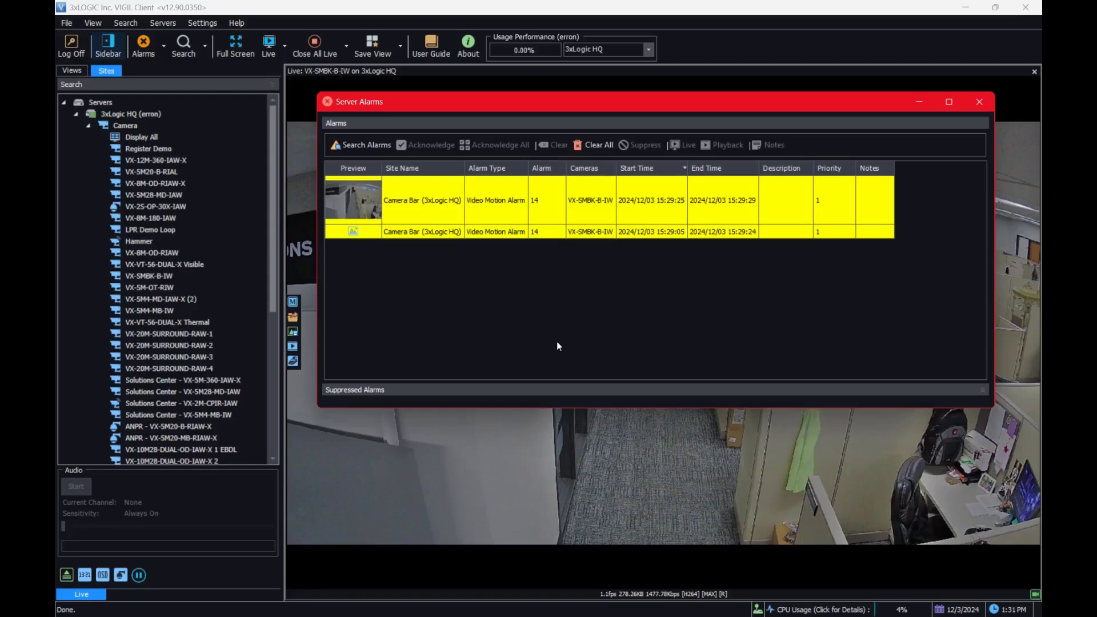
Clear the acknowledged 15:29:25 motion alarm from the alarm list
click(508, 213)
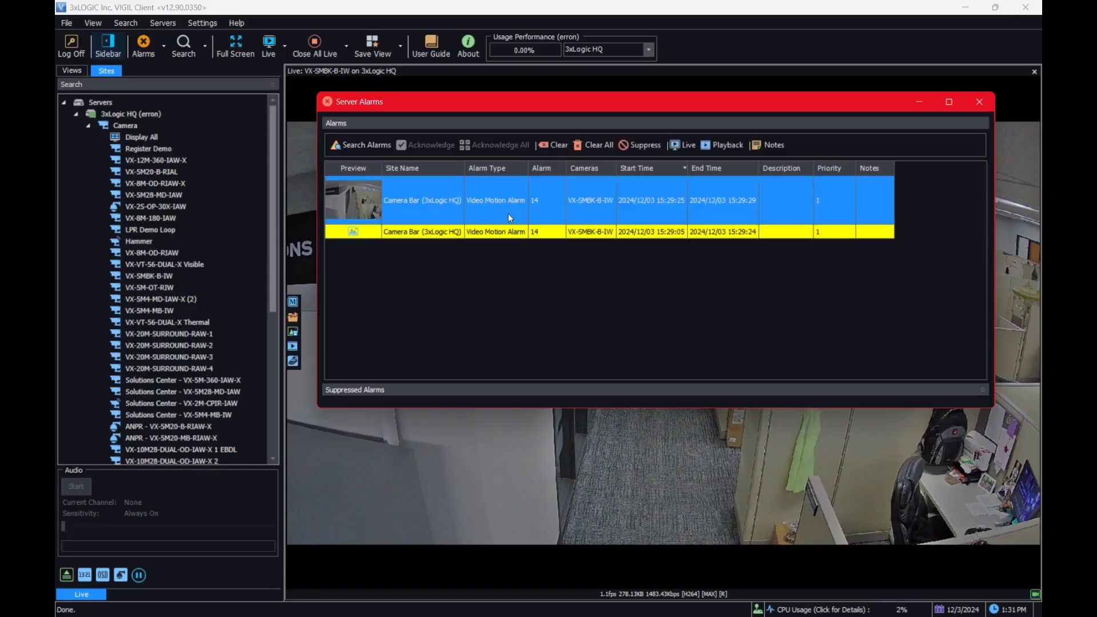
click(551, 145)
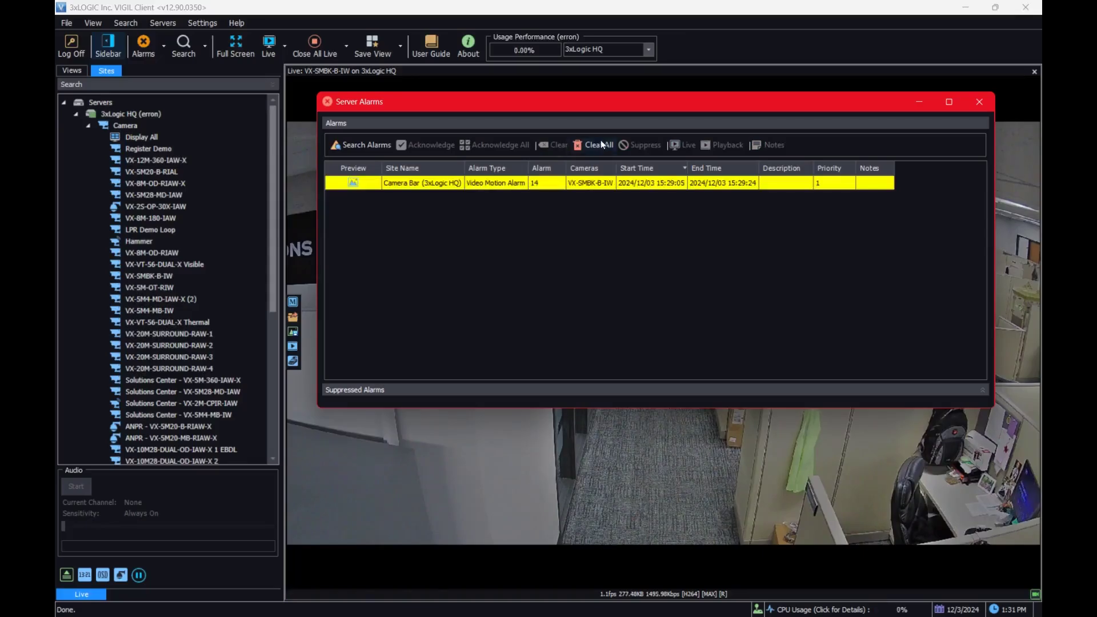
Open the notes of the 15:29:05 alarm and cancel without entering any text
click(608, 183)
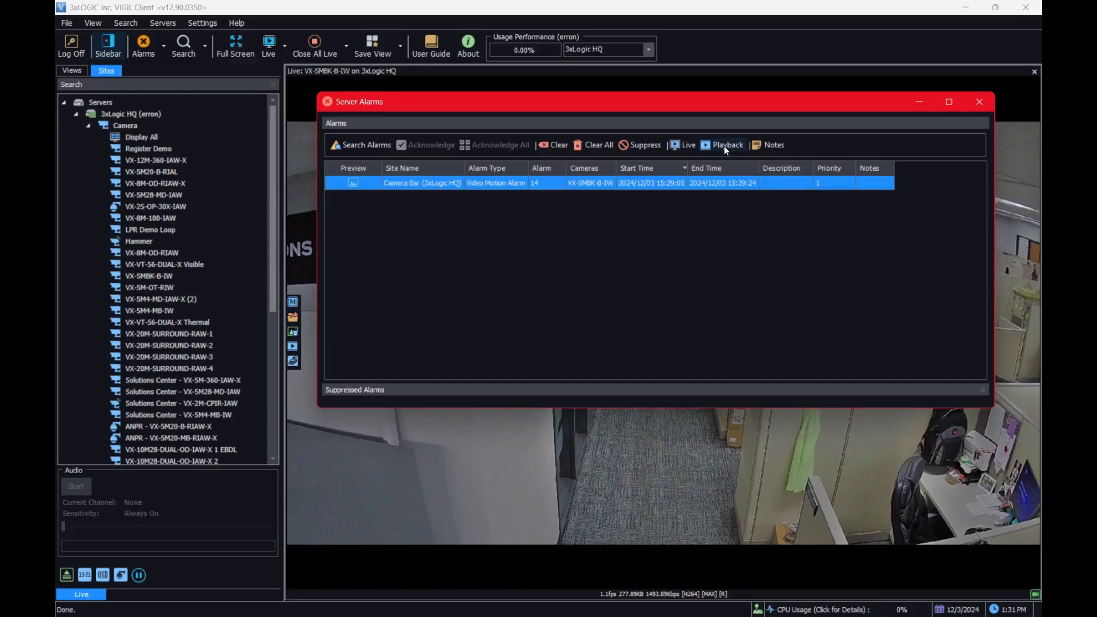
click(761, 145)
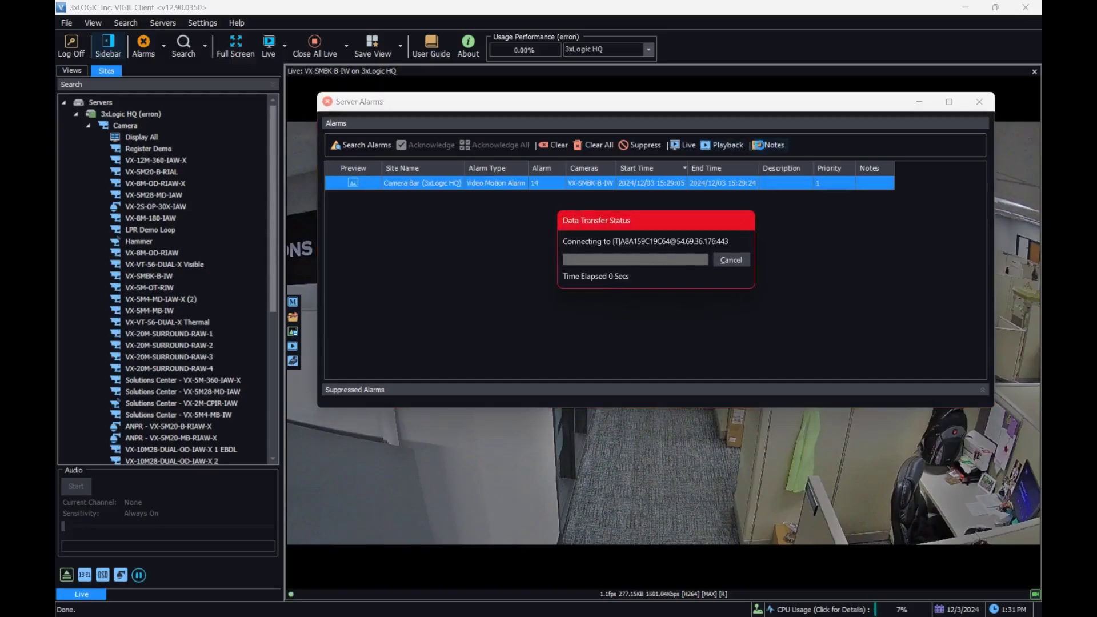
click(760, 145)
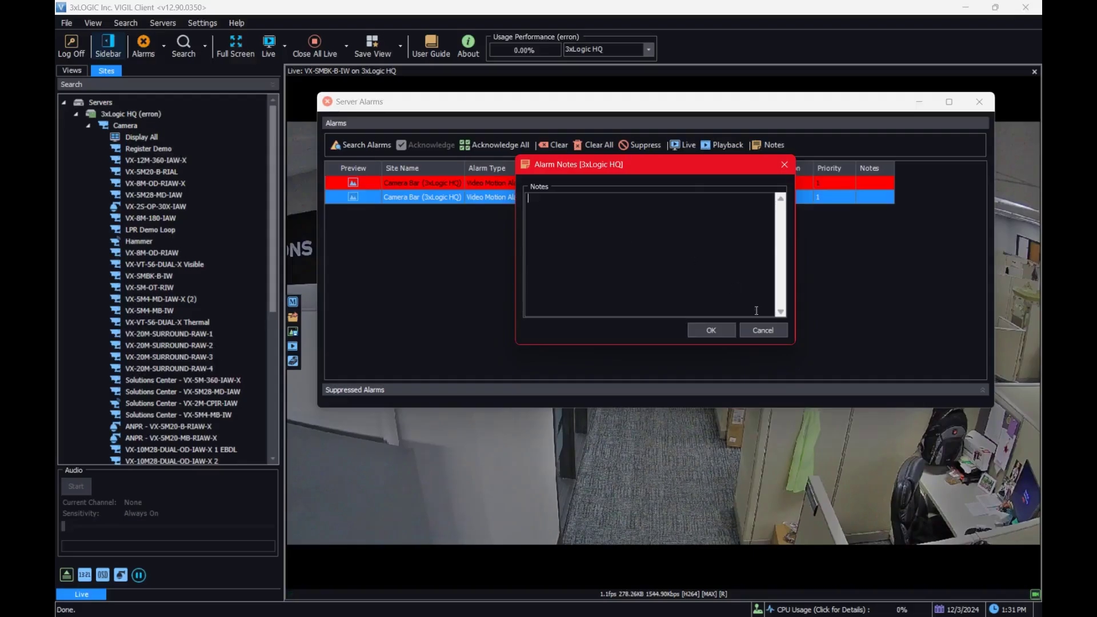
click(766, 331)
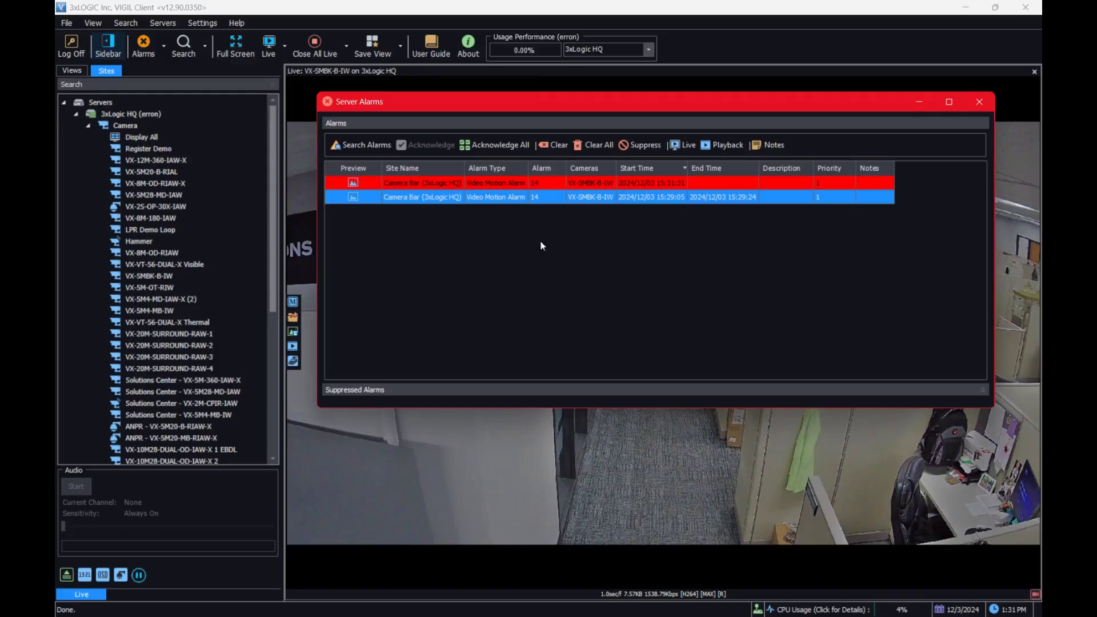
Dismiss the Server Alarms window and open the Alarms section of the client settings
drag(541, 104, 513, 202)
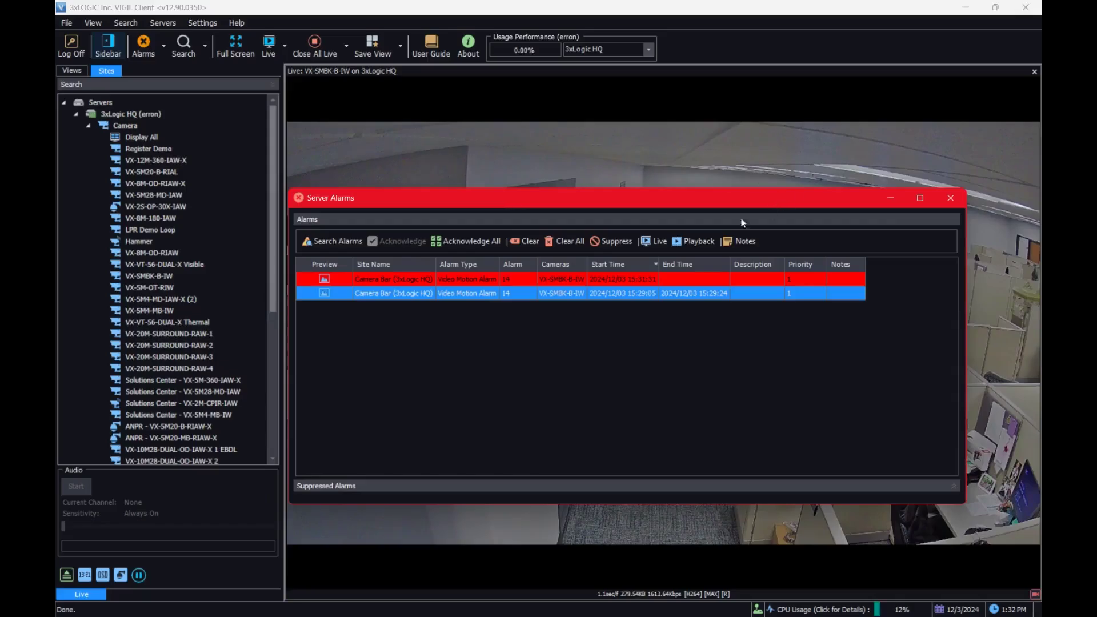
click(950, 198)
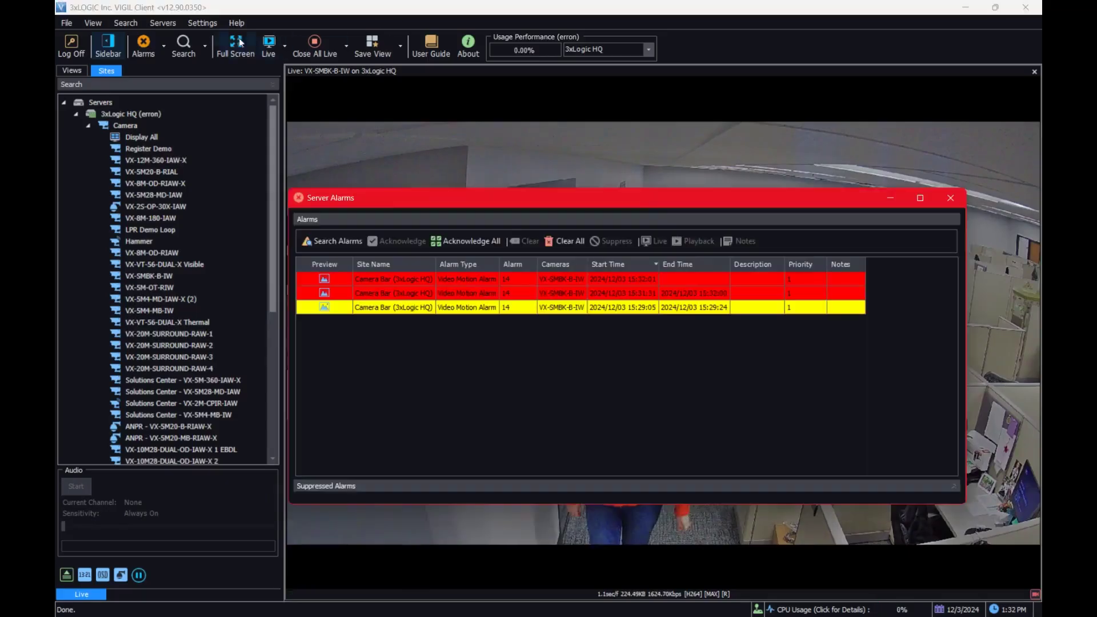
click(208, 25)
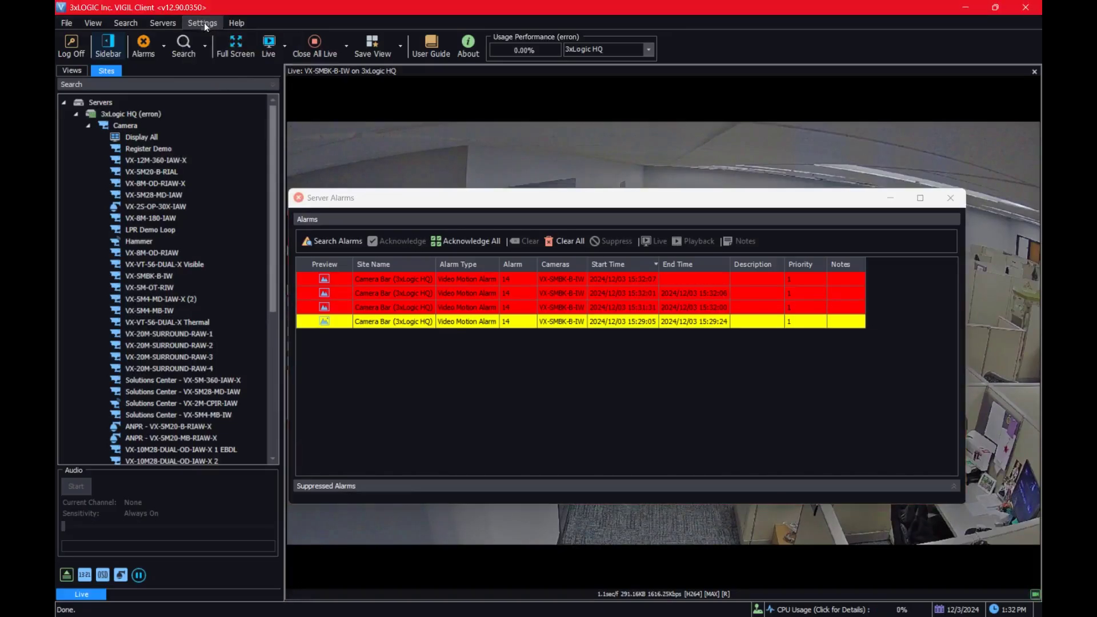
click(204, 22)
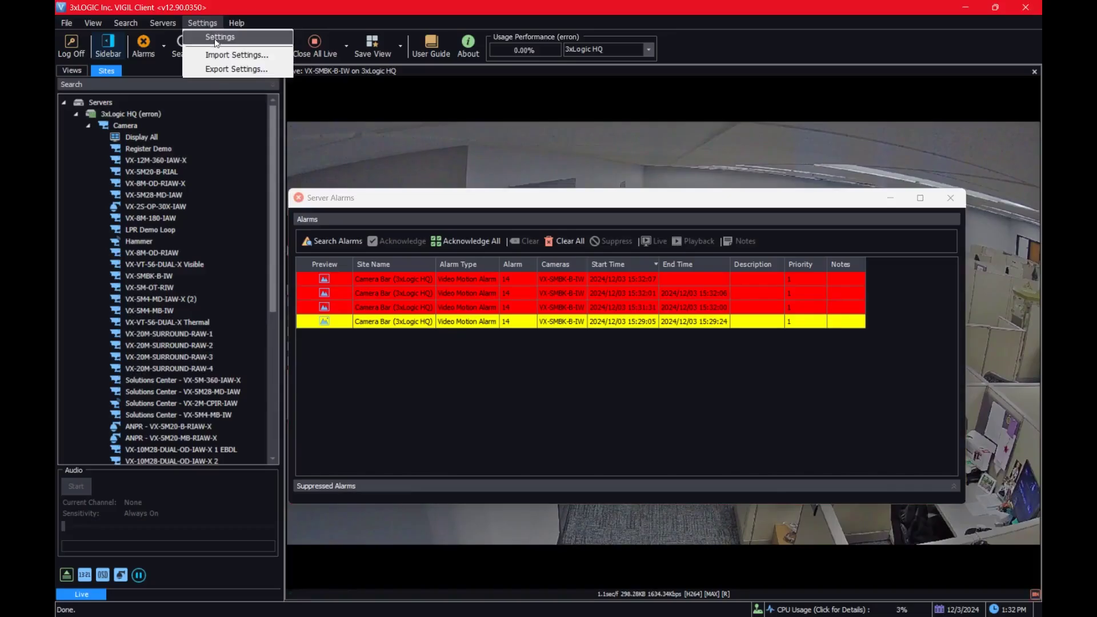
click(217, 37)
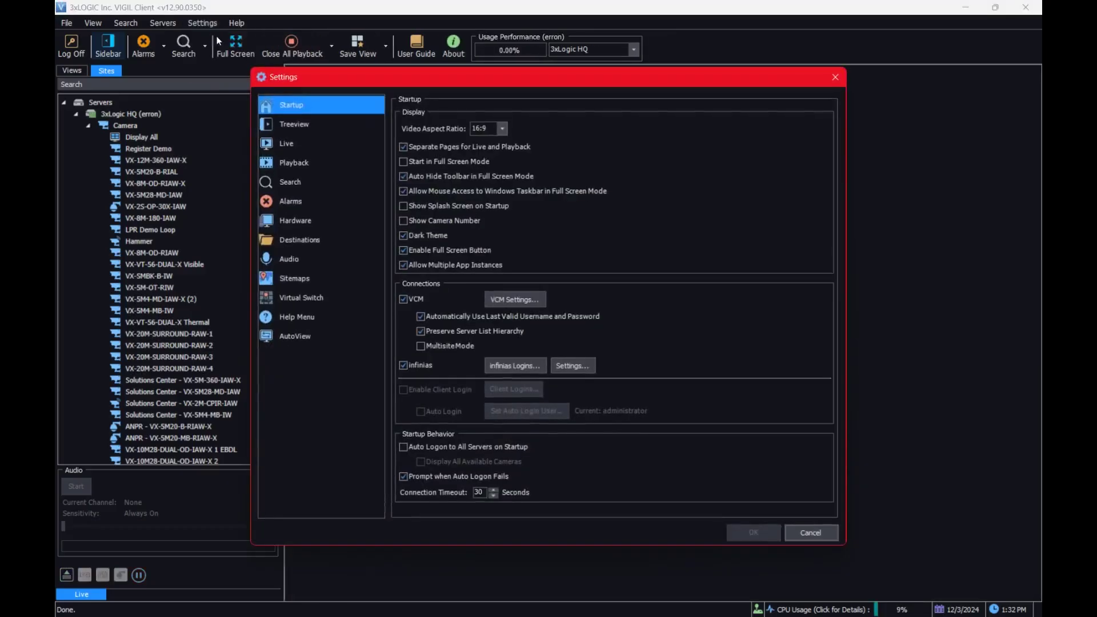
click(288, 203)
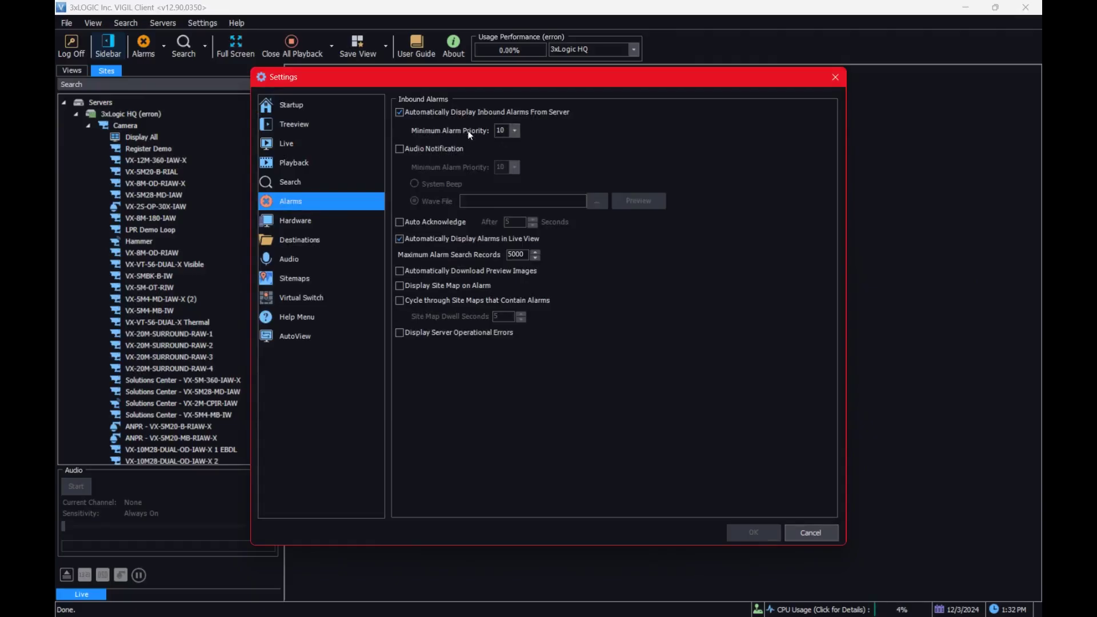
Review the minimum priority choices for inbound alarms and disable Automatically Display Inbound Alarms From Server
click(517, 132)
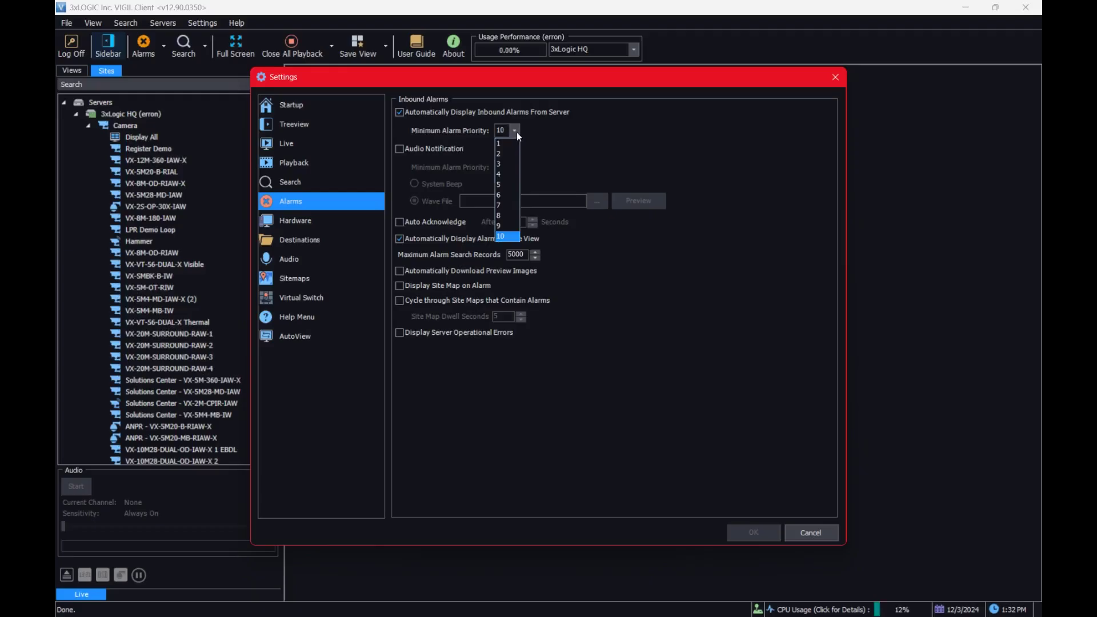
click(543, 132)
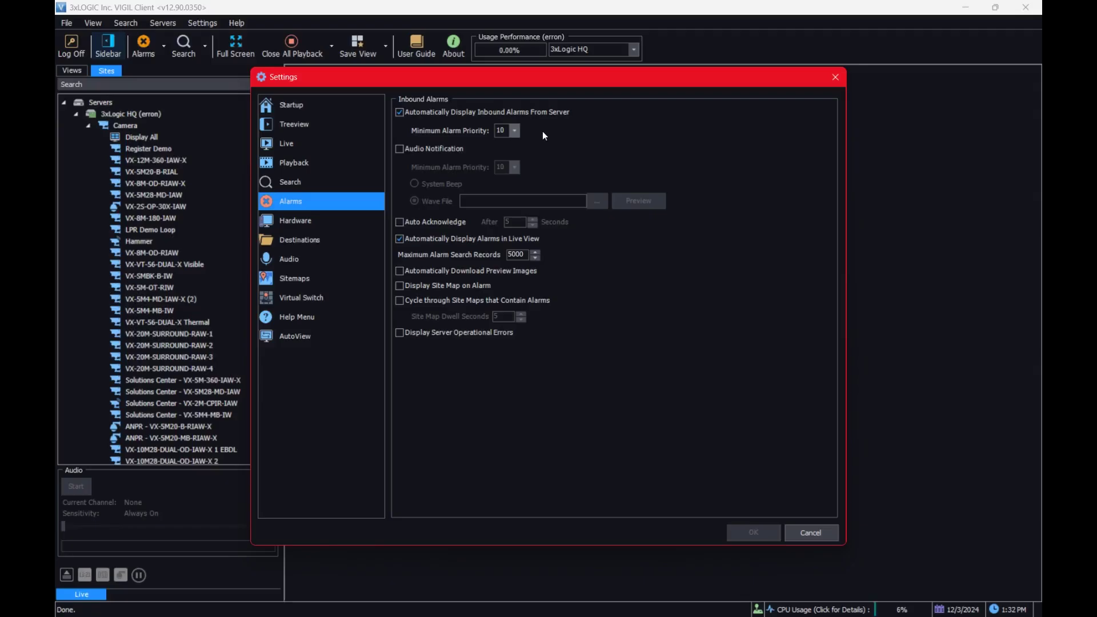
click(399, 112)
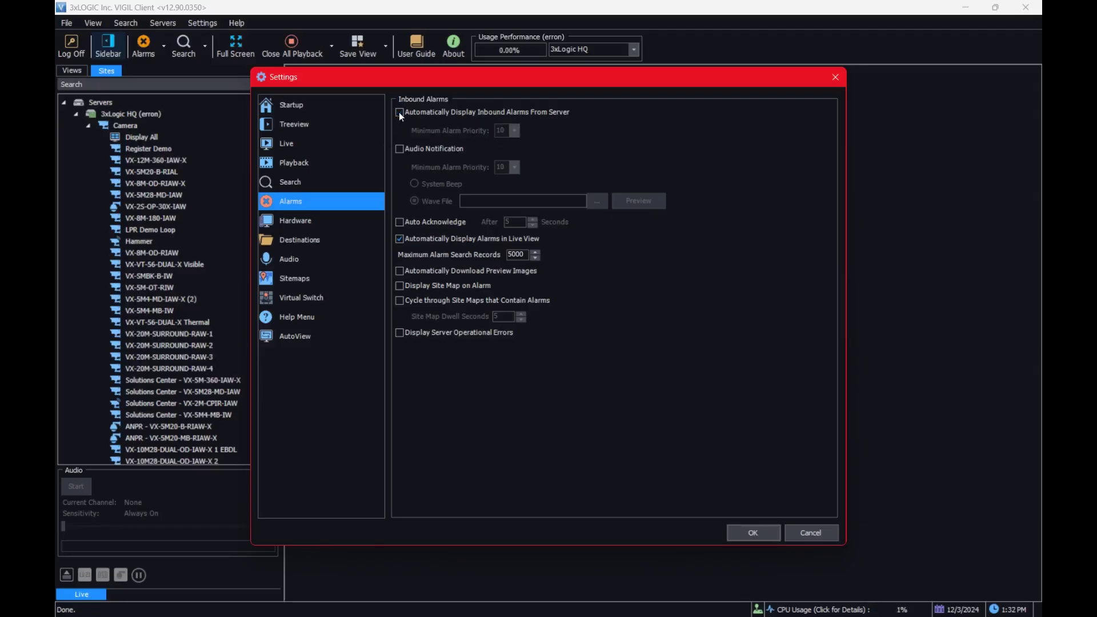
Enable Audio Notification with the Wave File option, and browse for a WAV file without selecting one
click(399, 149)
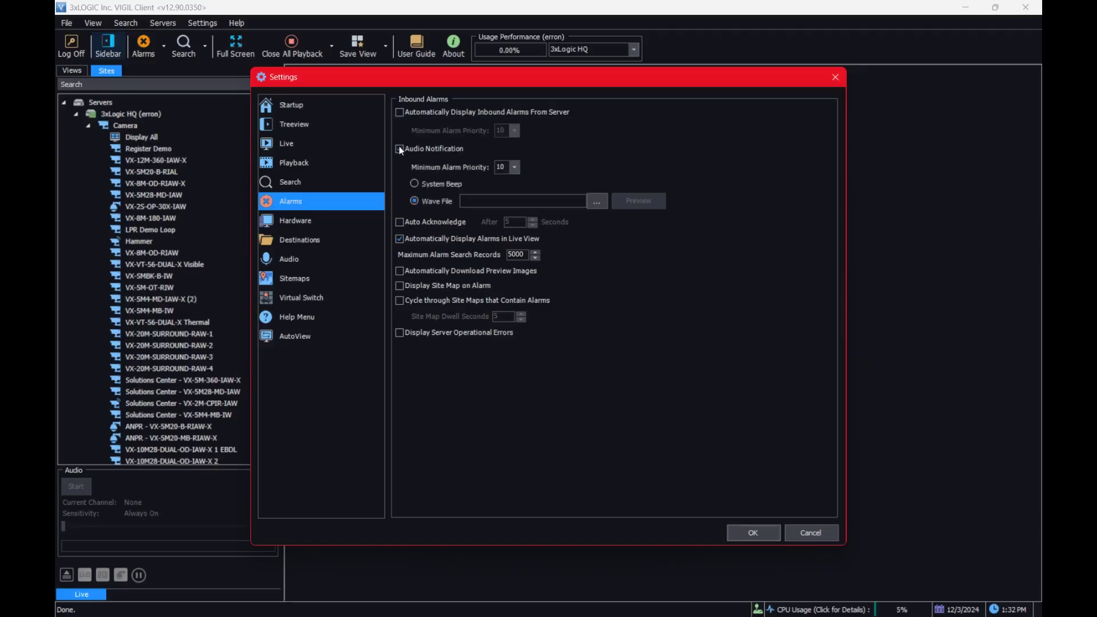
click(415, 184)
click(415, 201)
click(597, 201)
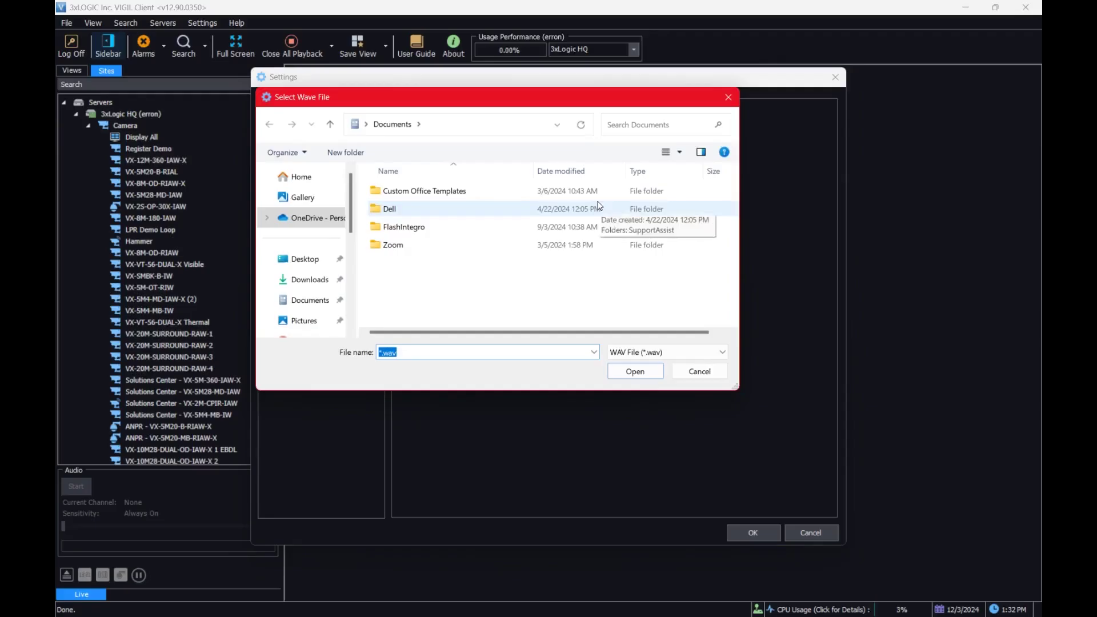
click(729, 97)
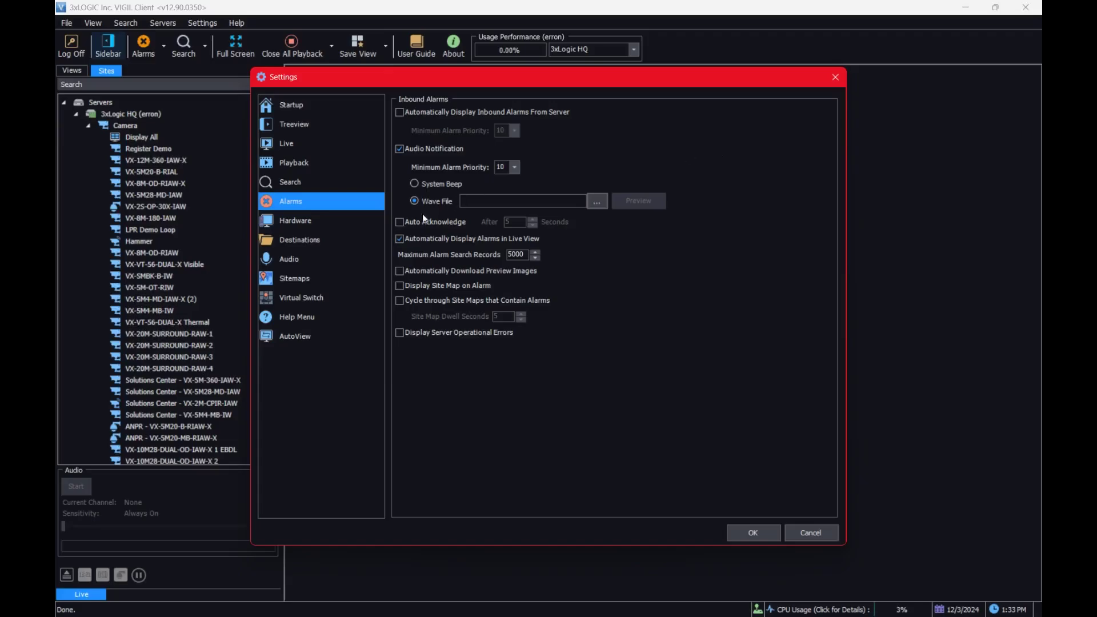
Enable Auto Acknowledge after 5 seconds, automatic preview image download, site map display on alarm, and cycling through site maps that contain alarms
click(399, 223)
click(399, 286)
click(400, 301)
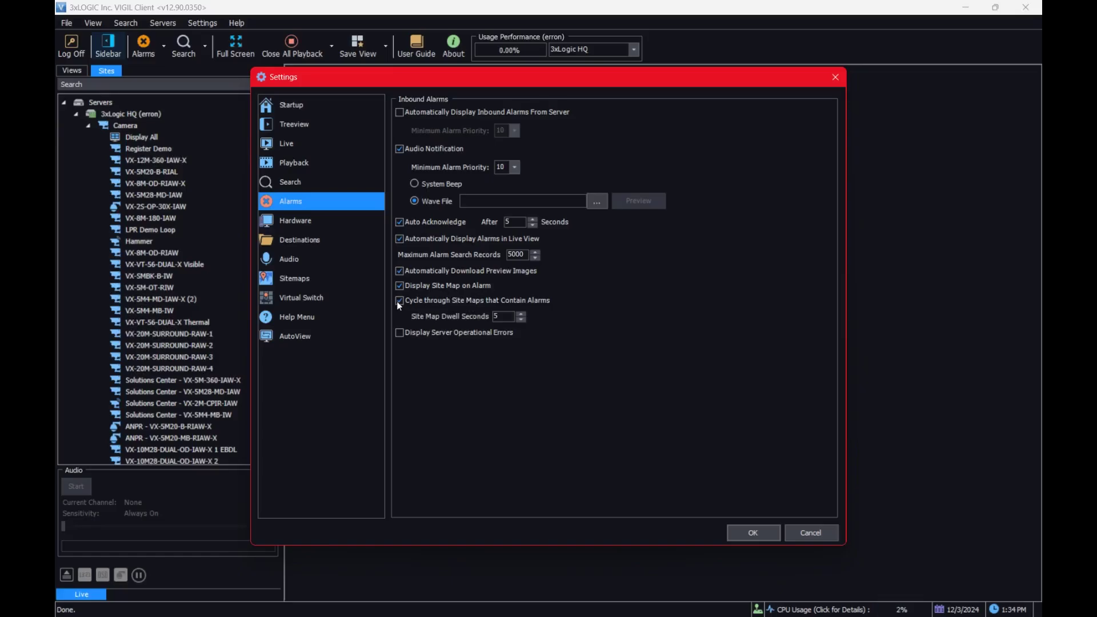